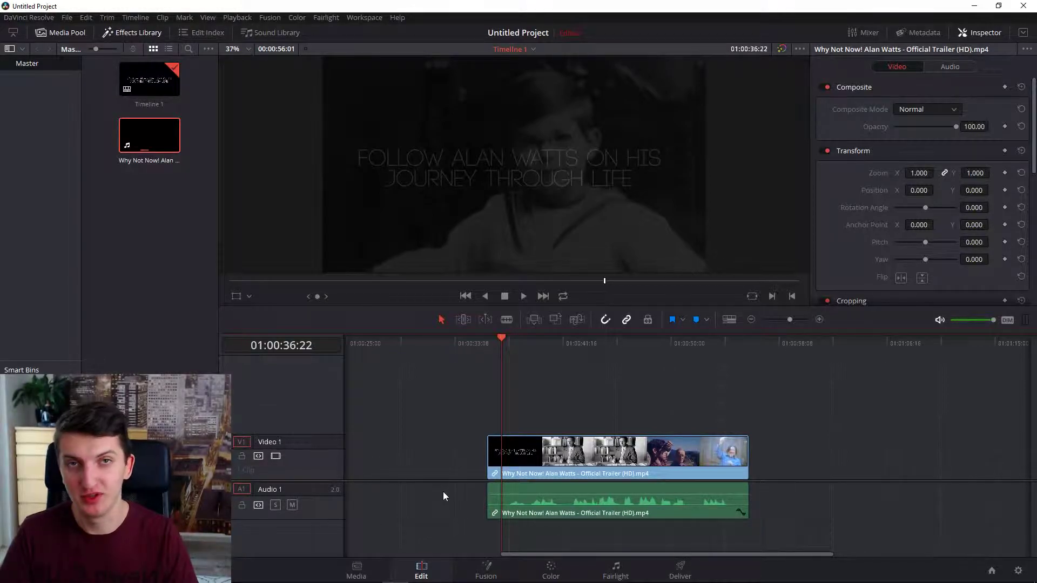
Step: Add a new Subtitle 1 track above the trailer's video track from the track header menu
right_click(292, 379)
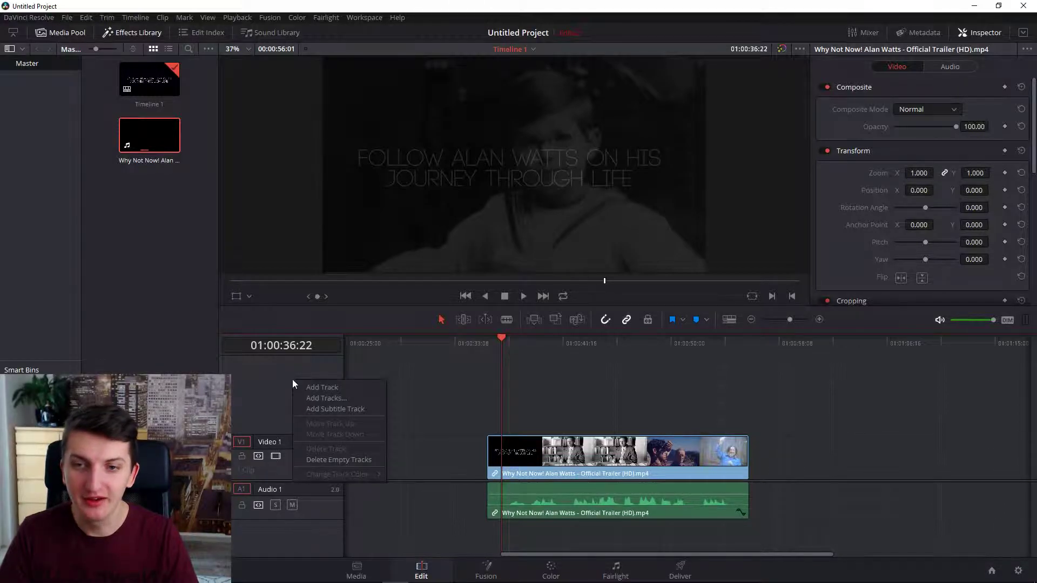
left_click(365, 410)
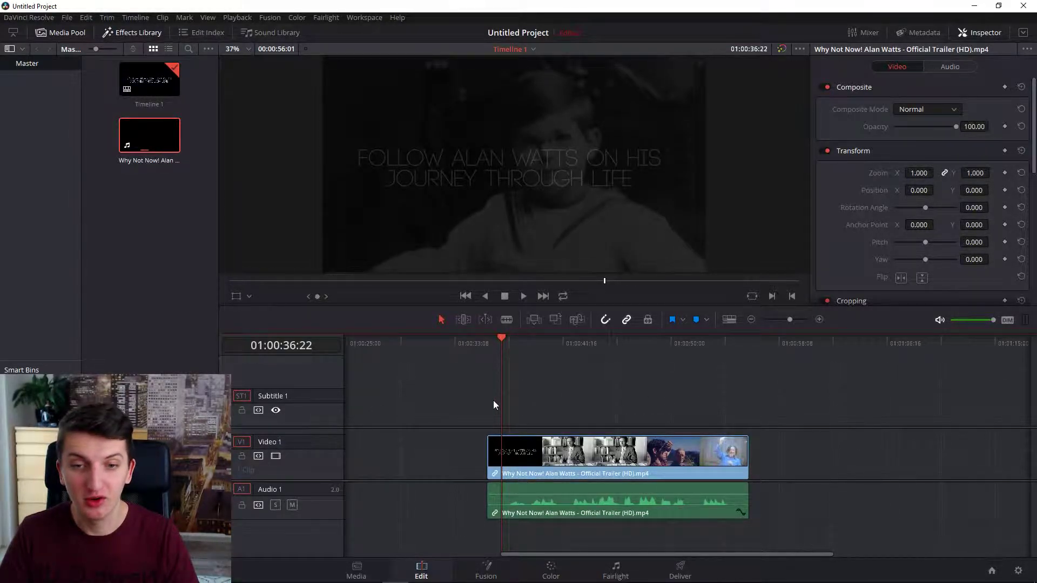
right_click(521, 404)
Step: Drop a 'Subtitle' caption clip on Subtitle 1 at the playhead and nudge it slightly later
left_click(539, 410)
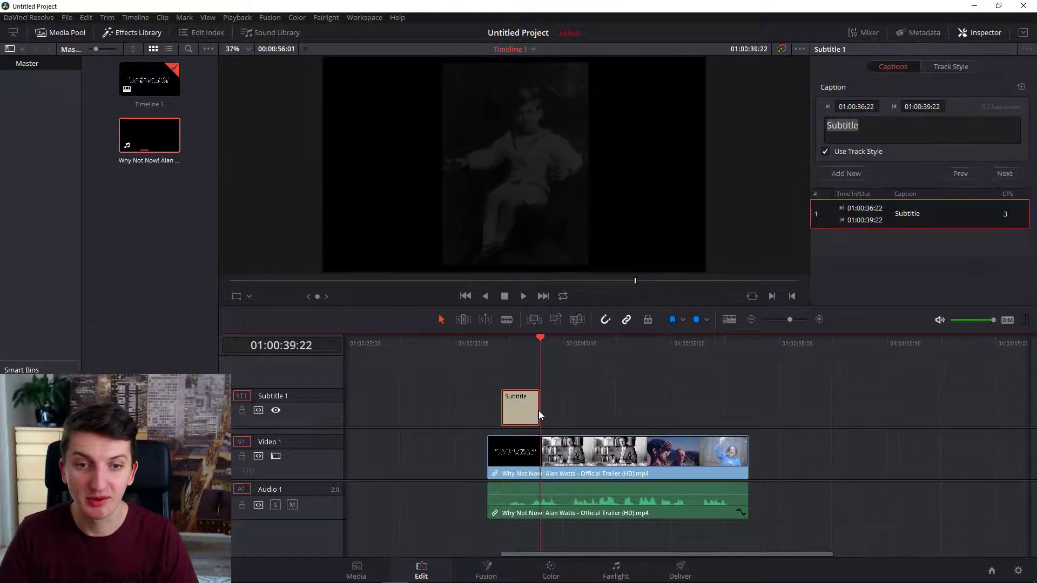
mouse_move(516, 405)
left_mouse_down()
mouse_move(507, 405)
mouse_move(517, 407)
left_mouse_up()
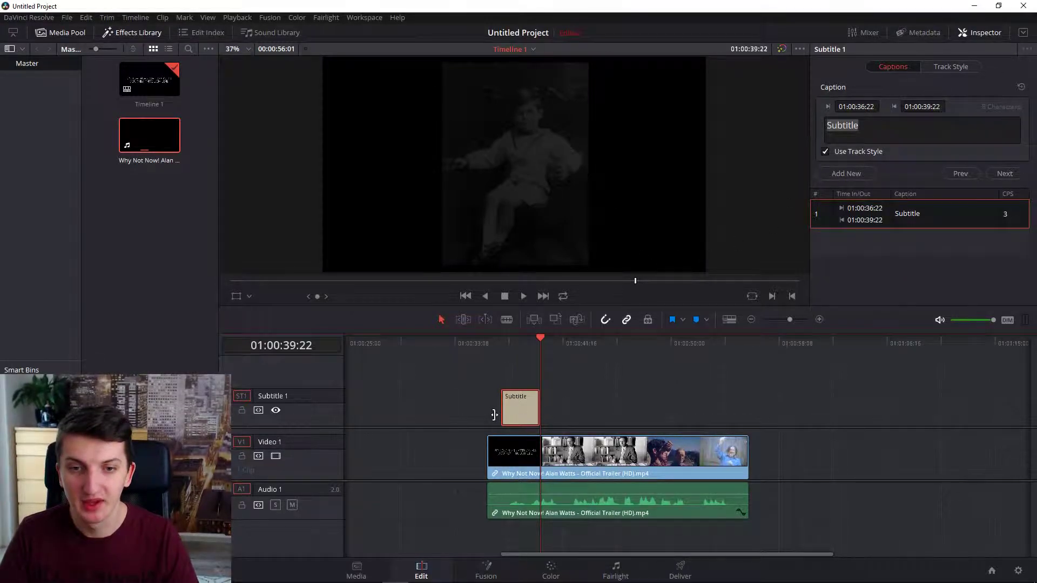
left_click(521, 385)
Step: Stretch the caption to 01:00:37:17–01:00:42:02 and paste in Aristotle's 'The beginning of philosophy is wonder.' quote
left_click_drag(540, 340, 498, 345)
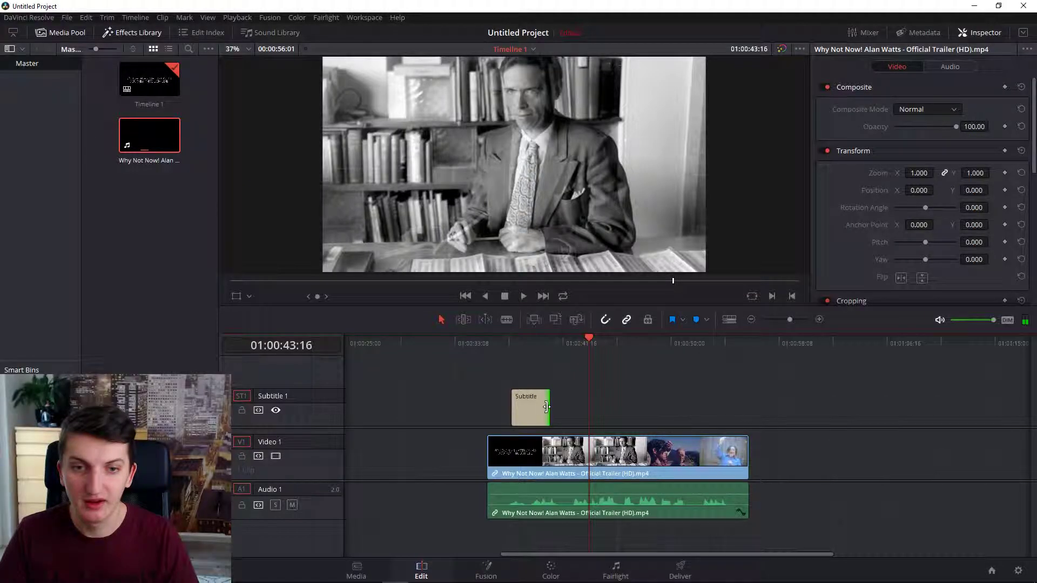
left_click_drag(547, 409, 567, 409)
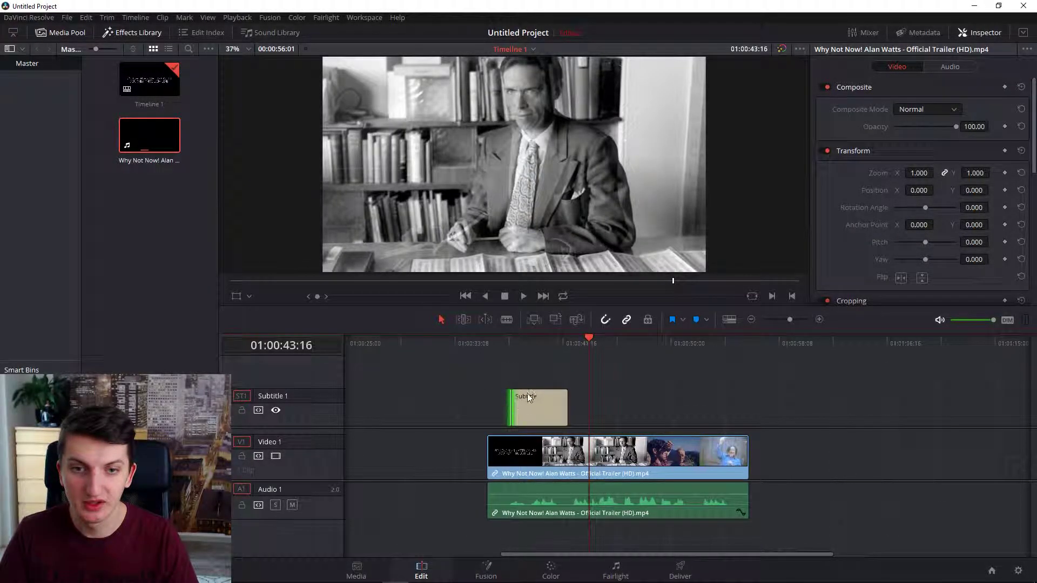
left_click(531, 400)
left_click(901, 135)
key("ctrl+a")
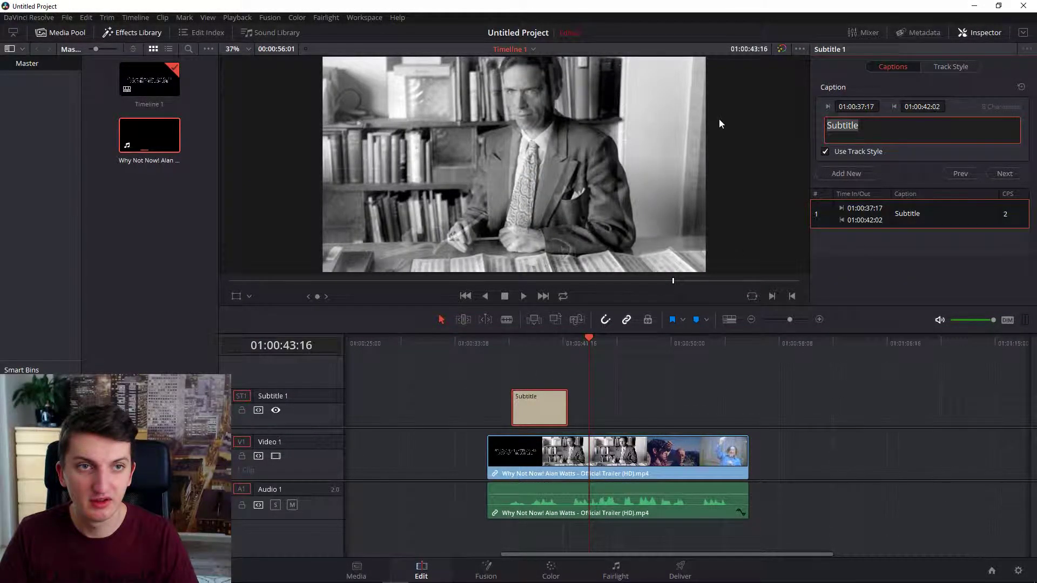
type("Aristotle once said that \"The beginning of philosophy is wonder.\"")
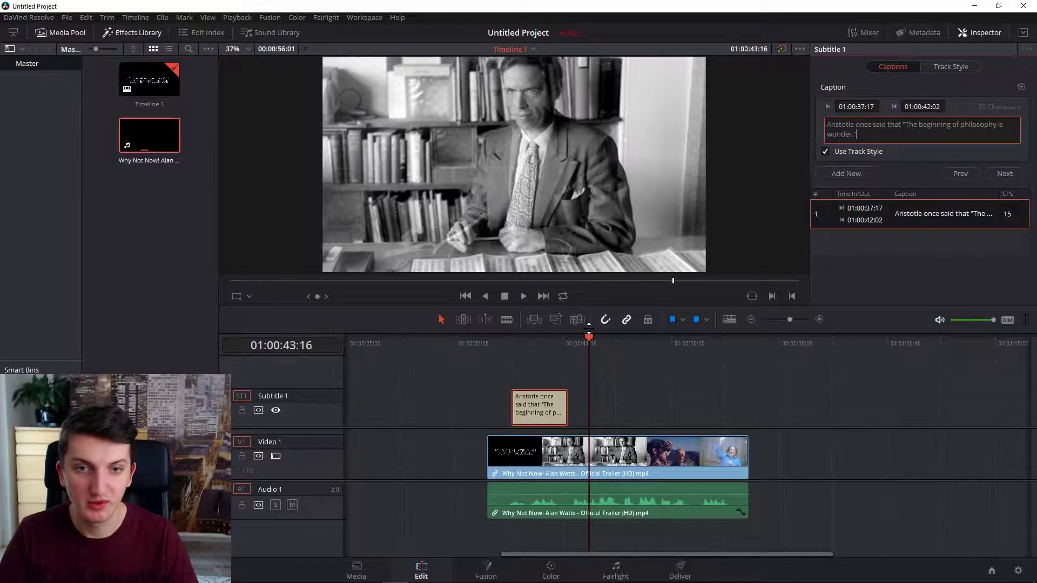
left_click_drag(588, 334, 508, 342)
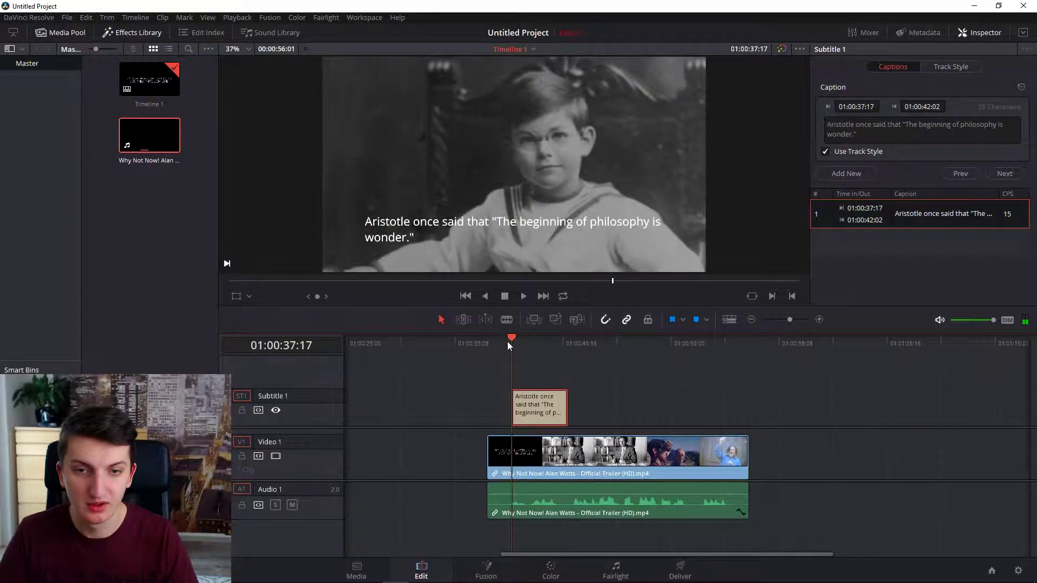
Step: Play back the Aristotle caption over the trailer, then make a small edit to its text
key("space")
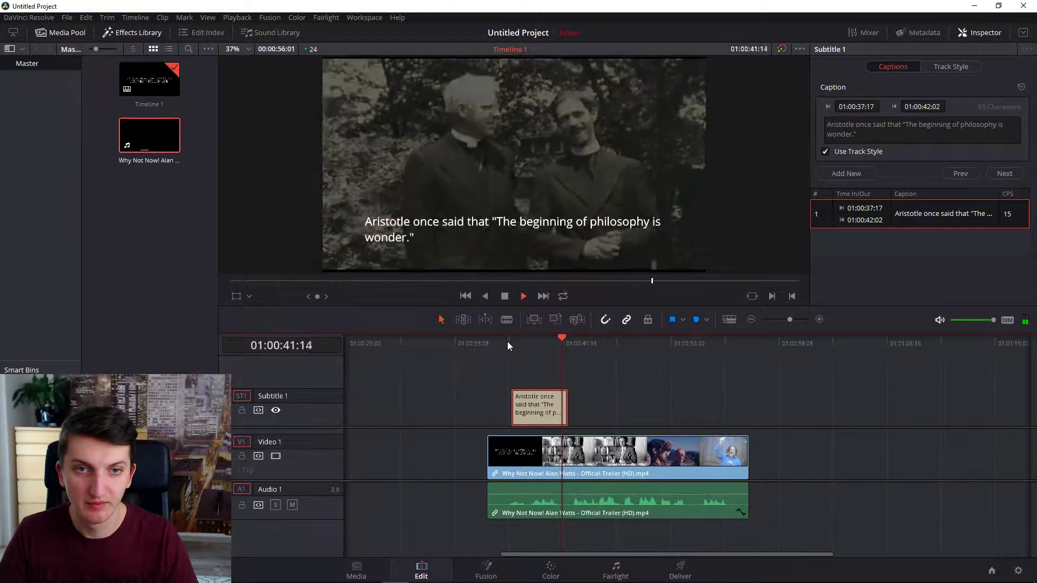
key("space")
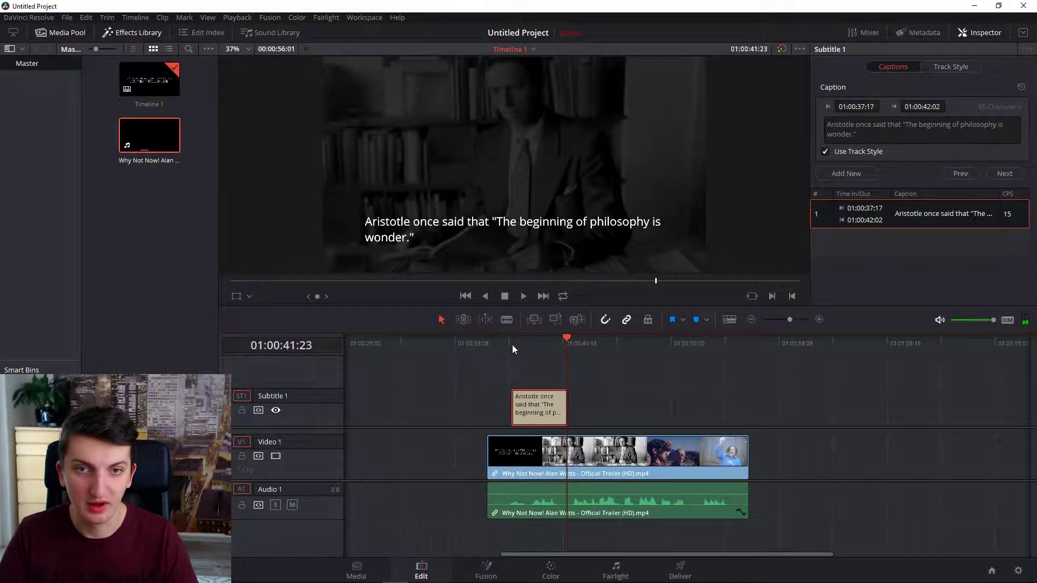
left_click(823, 141)
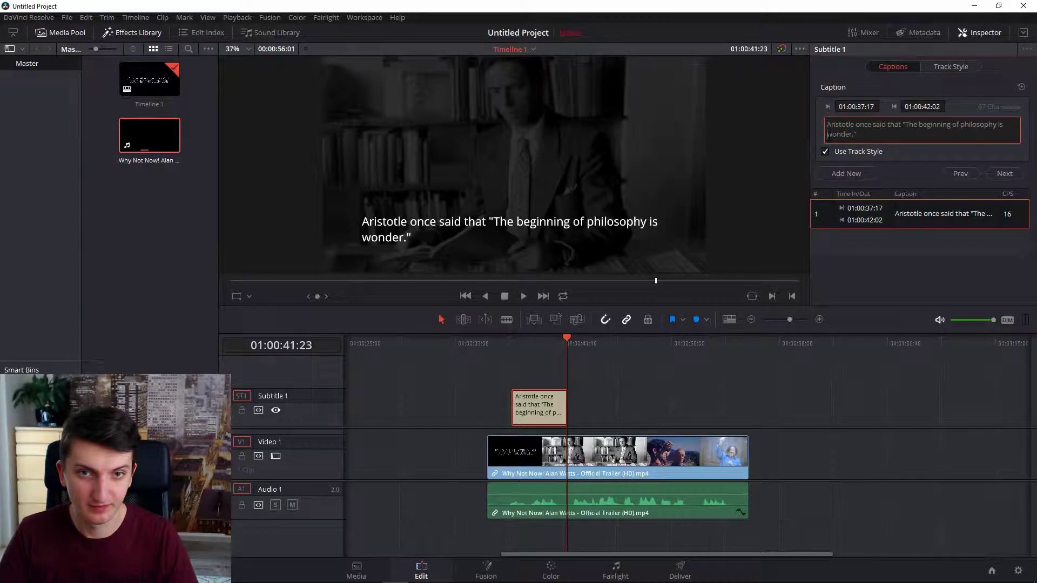
left_click(738, 341)
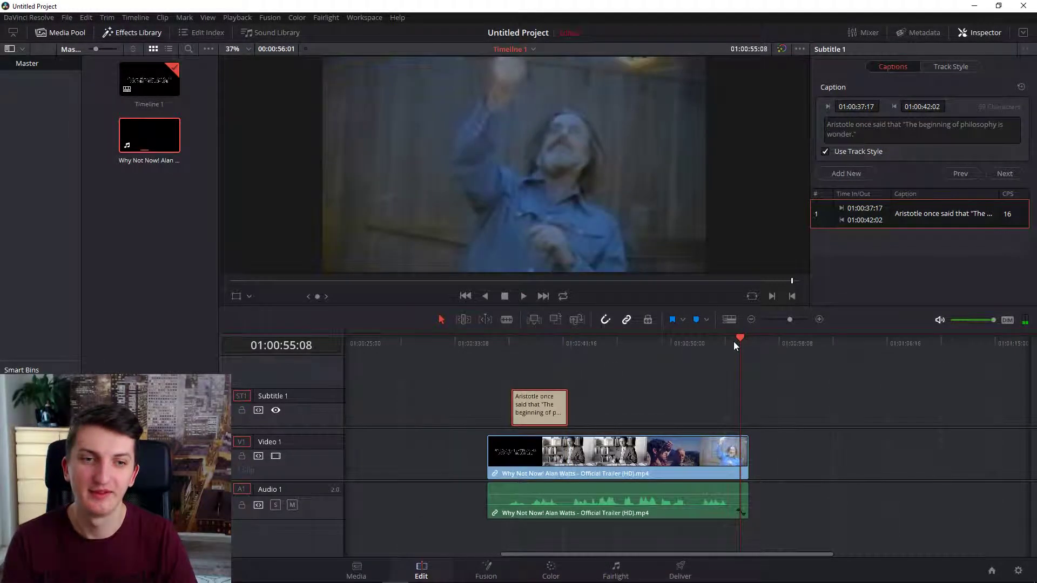
Step: Put the playhead back on the caption and set its font family to Tahoma
left_click(490, 384)
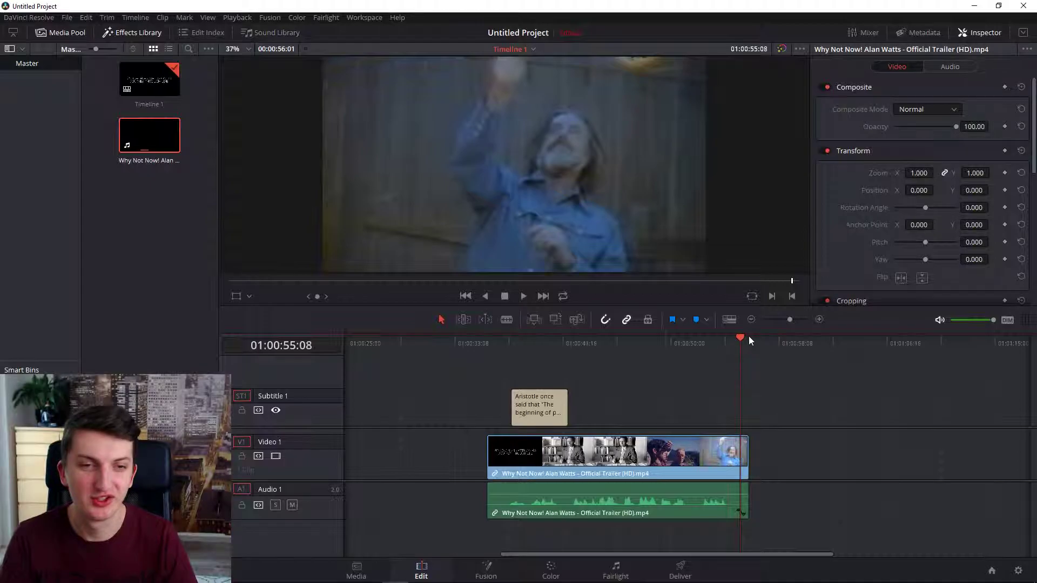
left_click_drag(707, 341, 538, 342)
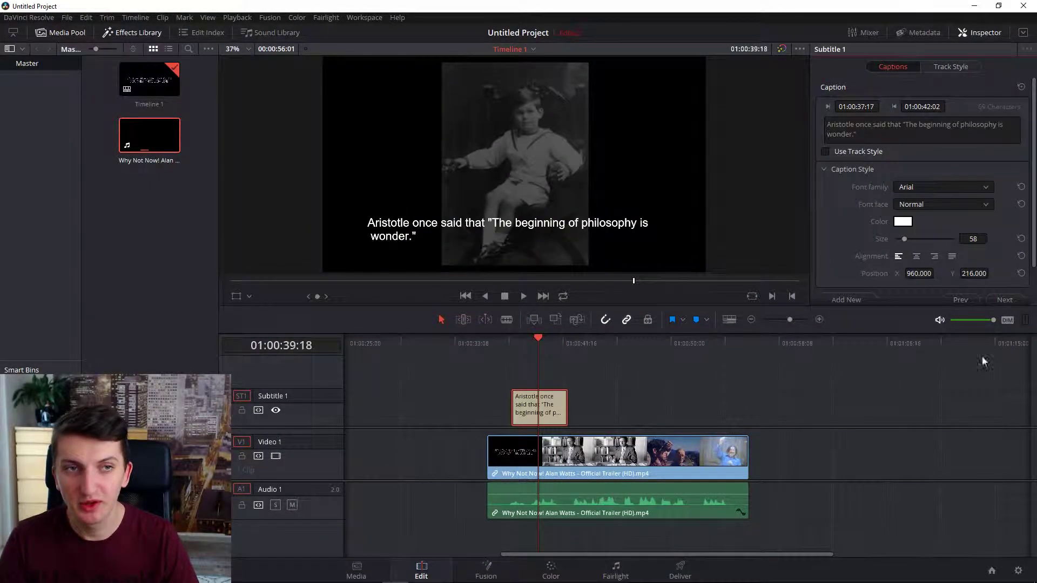
left_click(957, 187)
scroll(1021, 263, "down", 3)
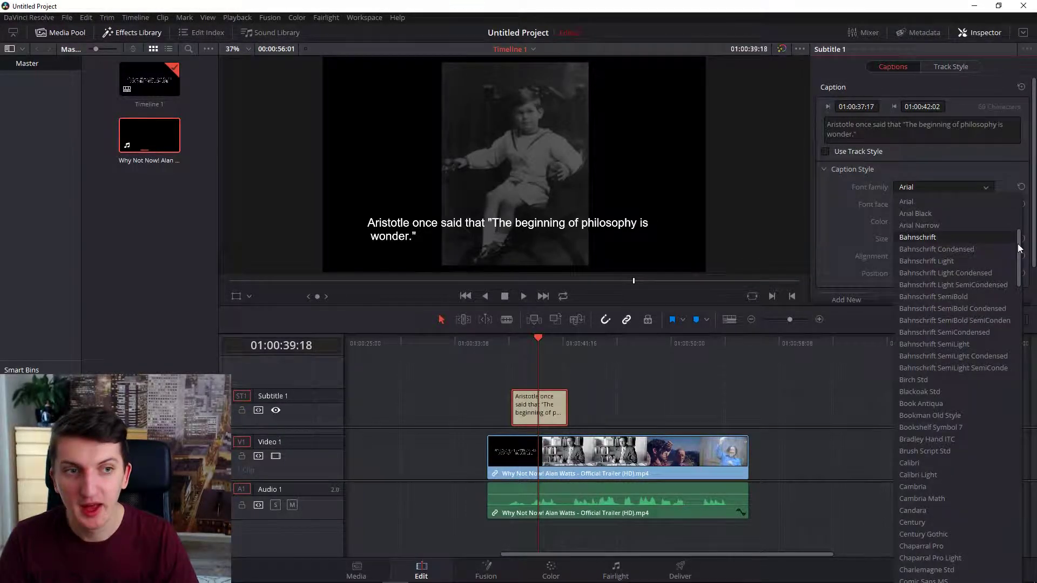
left_click_drag(1022, 263, 1025, 550)
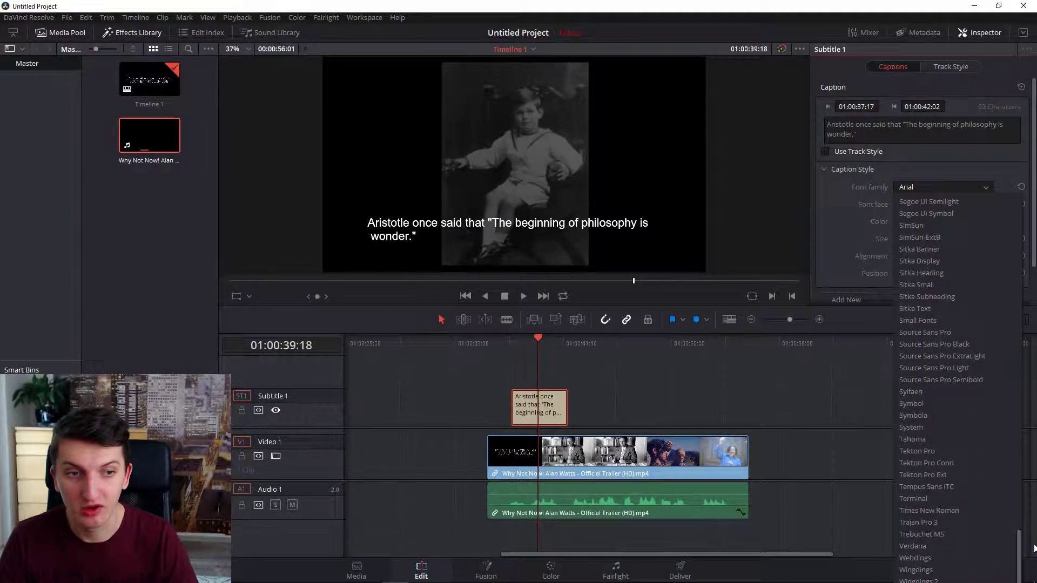
left_click(979, 438)
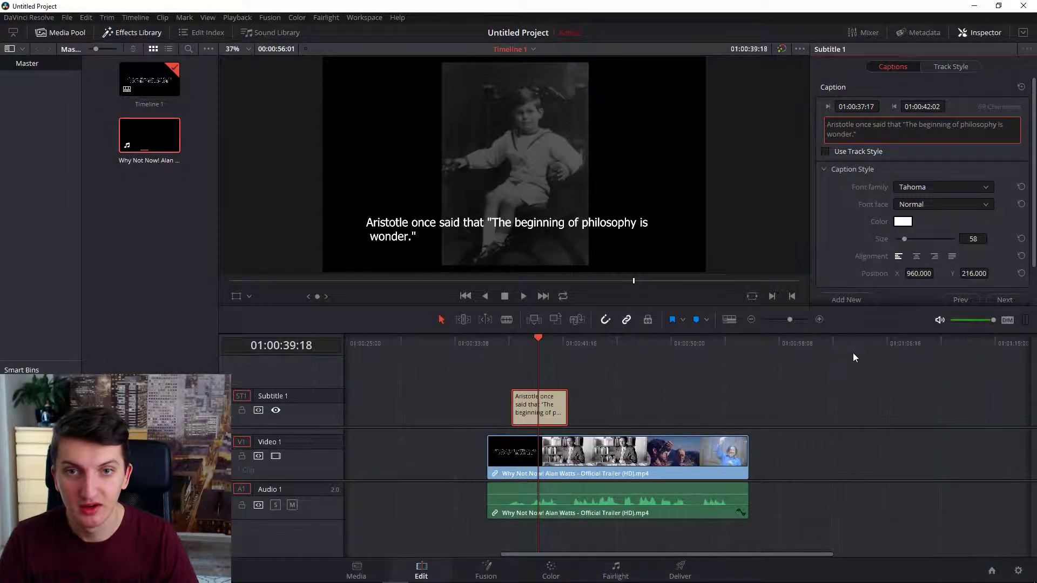
Step: Change the caption font from Tahoma to Verdana
left_click(981, 191)
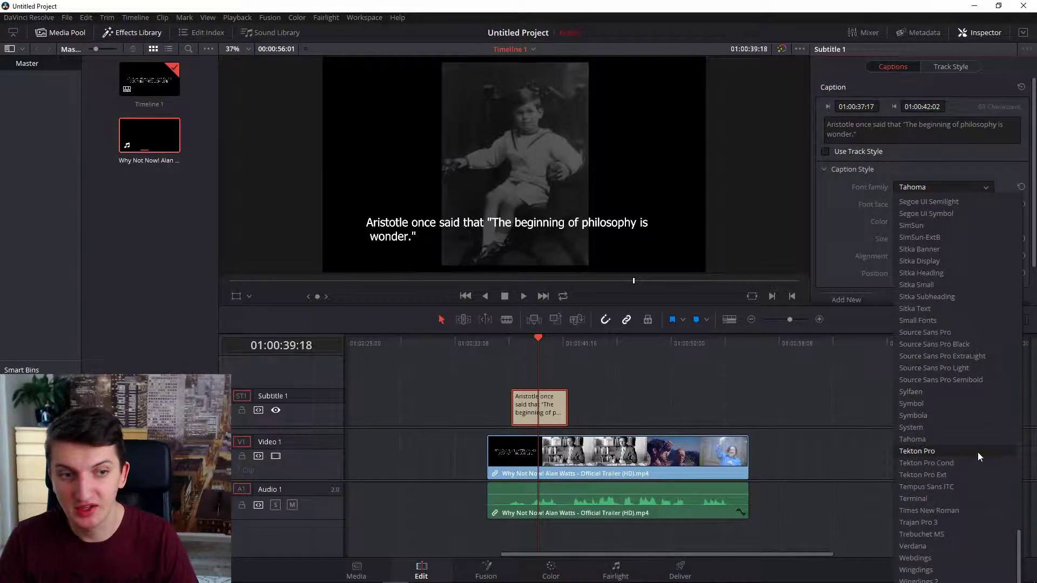
scroll(990, 438, "up", 20)
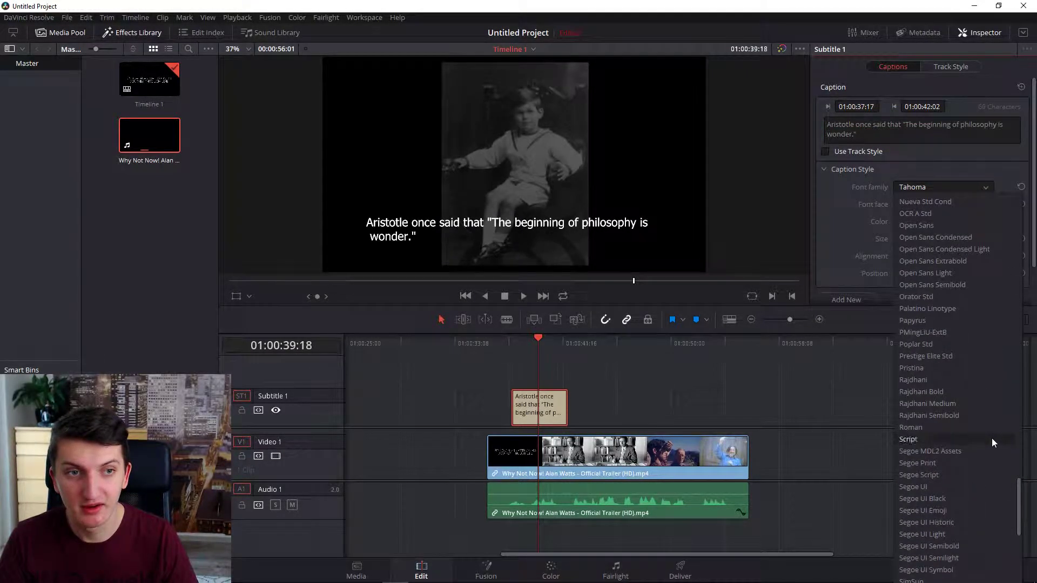
scroll(992, 433, "up", 15)
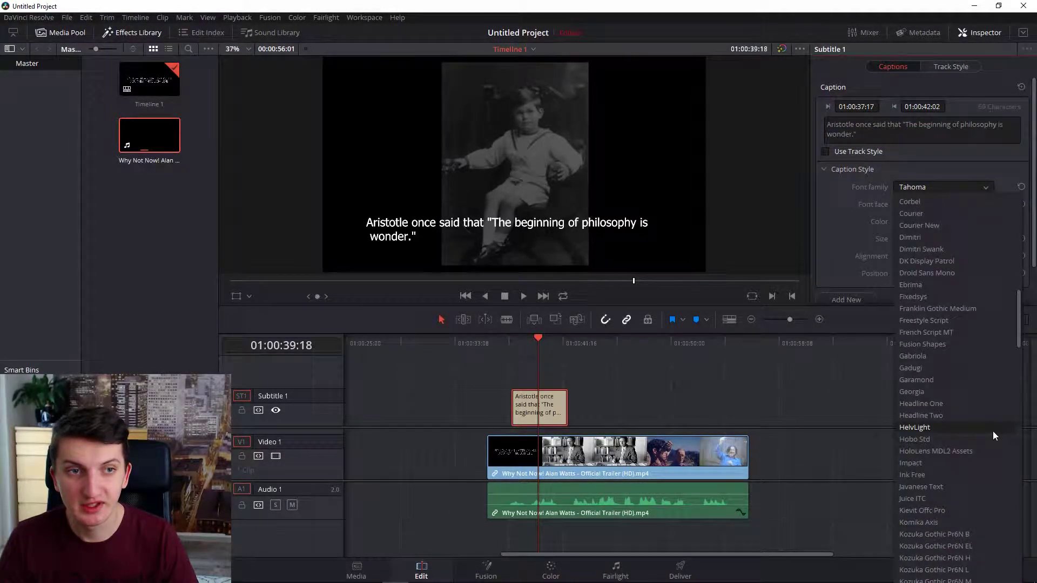
scroll(991, 431, "down", 20)
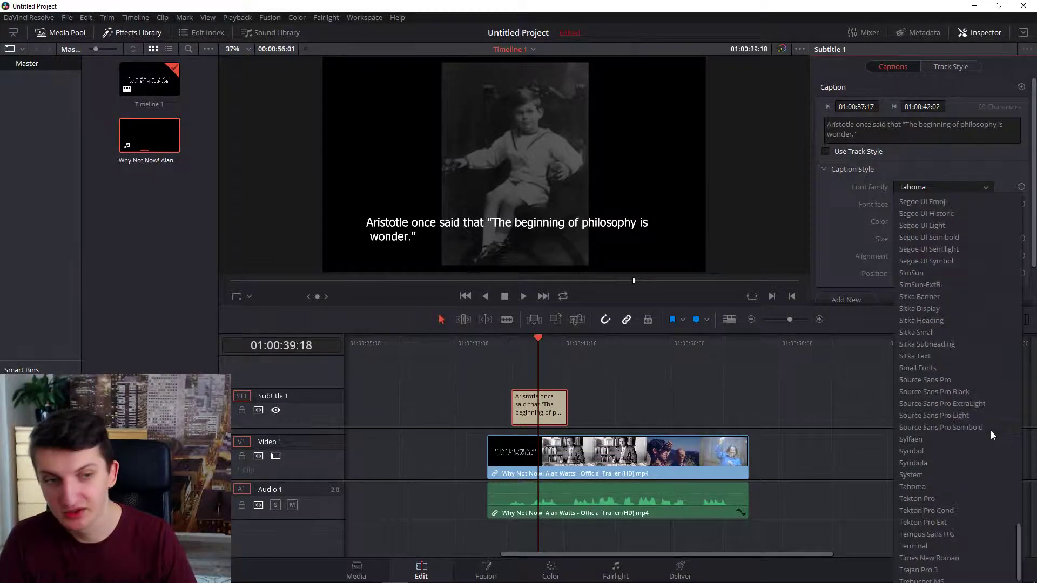
scroll(989, 435, "down", 2)
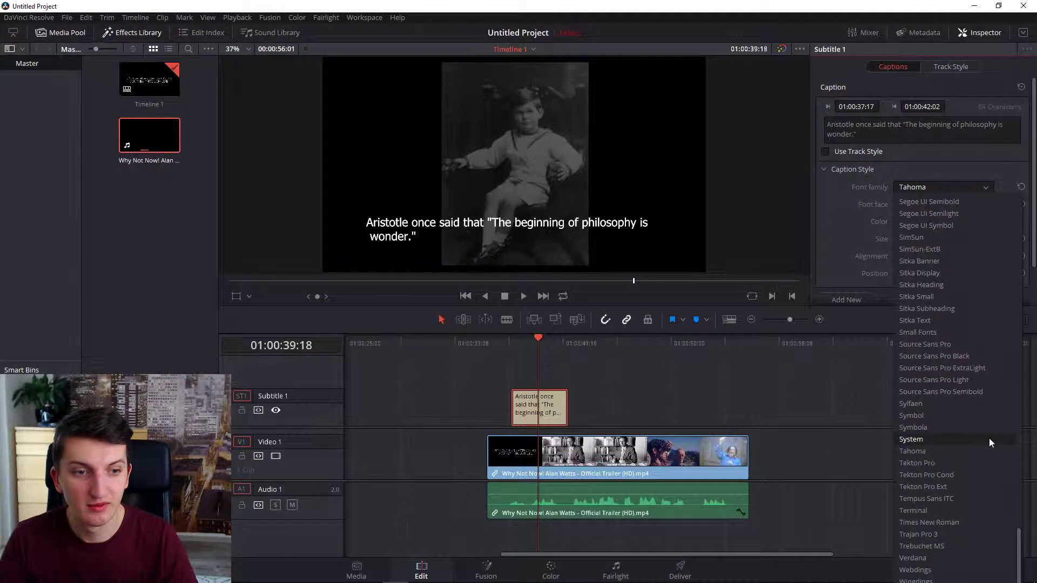
left_click(961, 521)
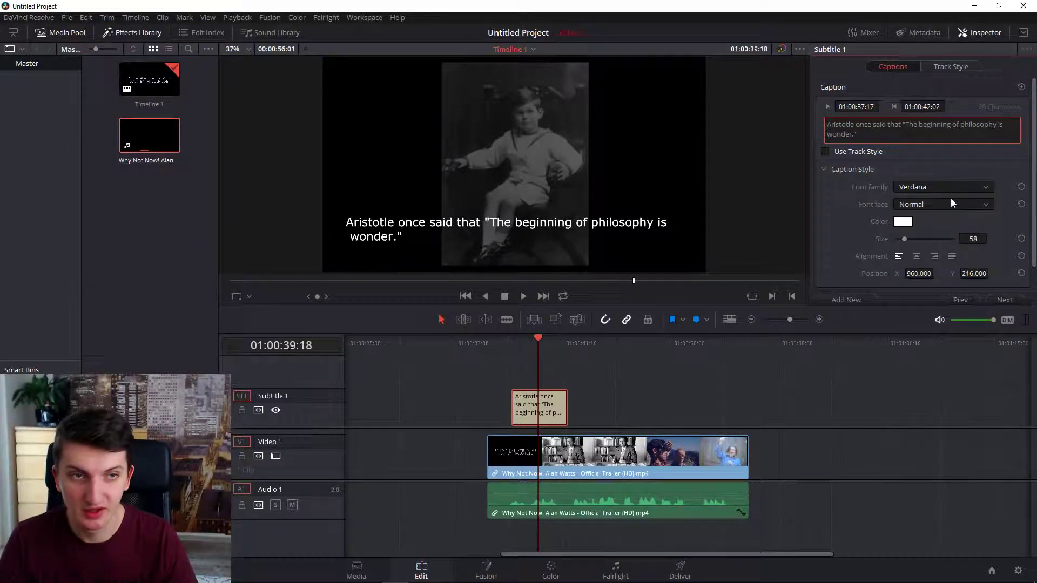
scroll(929, 226, "down", 2)
scroll(924, 237, "up", 2)
Step: Centre the Aristotle caption's text and reduce its size from 58 to 57
left_click(915, 256)
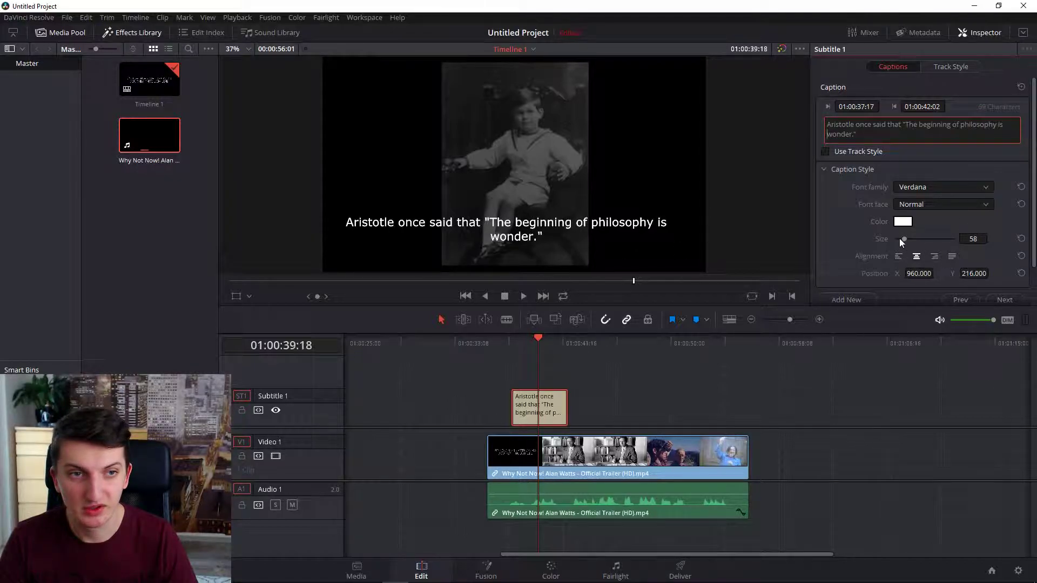
mouse_move(903, 239)
left_mouse_down()
mouse_move(935, 238)
mouse_move(904, 237)
left_mouse_up()
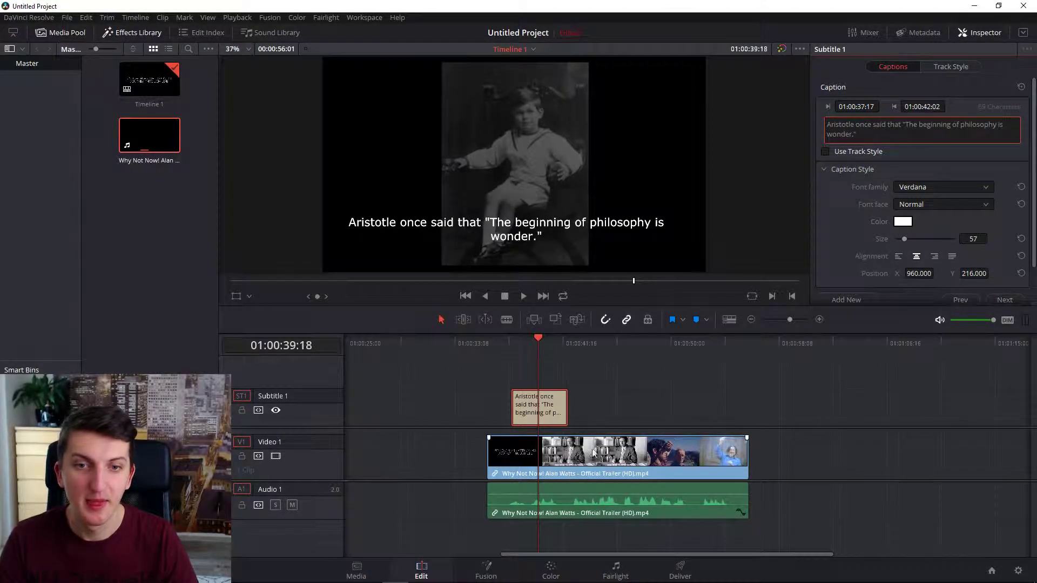
left_click(560, 405)
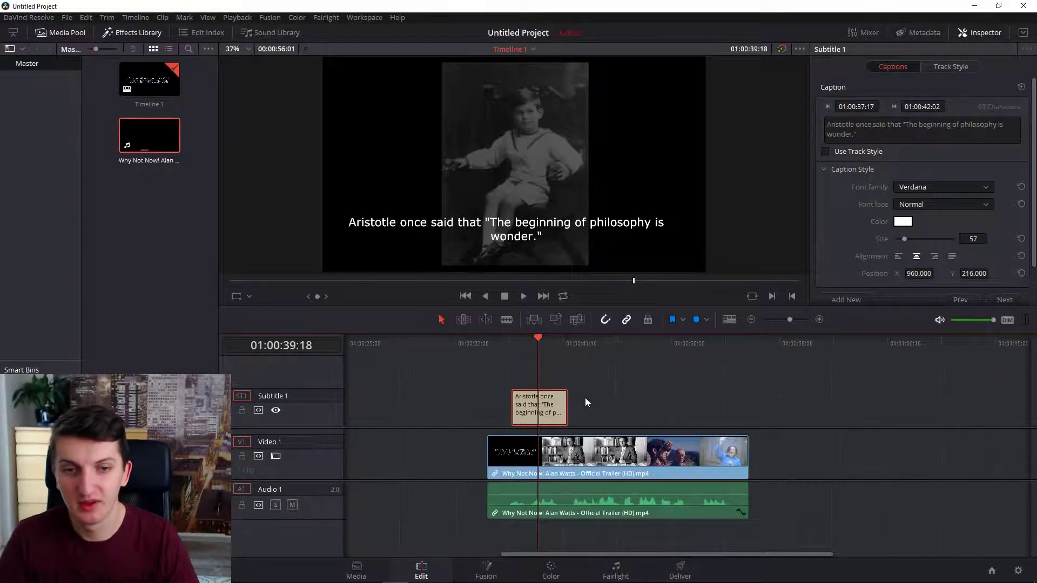
left_click(585, 398)
Step: Shift the new caption later and extend the first caption's end to meet it
mouse_move(570, 406)
left_mouse_down()
mouse_move(597, 406)
mouse_move(555, 407)
left_mouse_up()
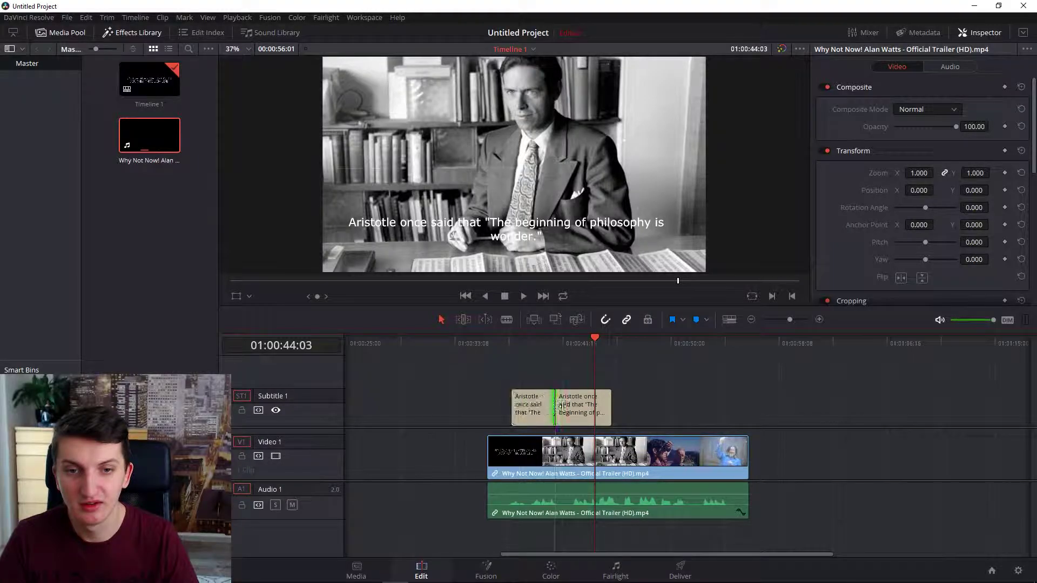
left_click(598, 406)
left_click(606, 405)
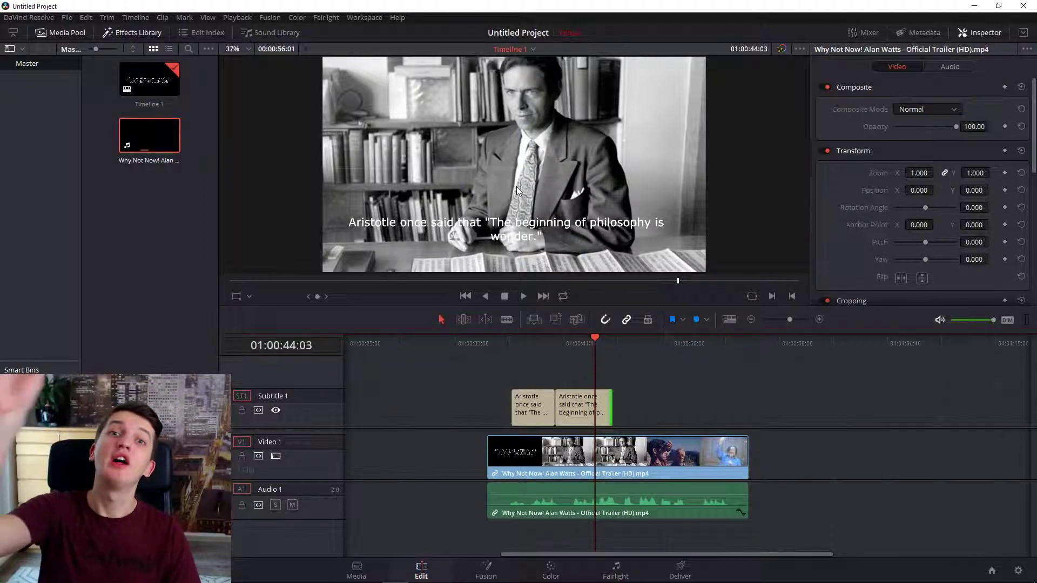
left_click(676, 566)
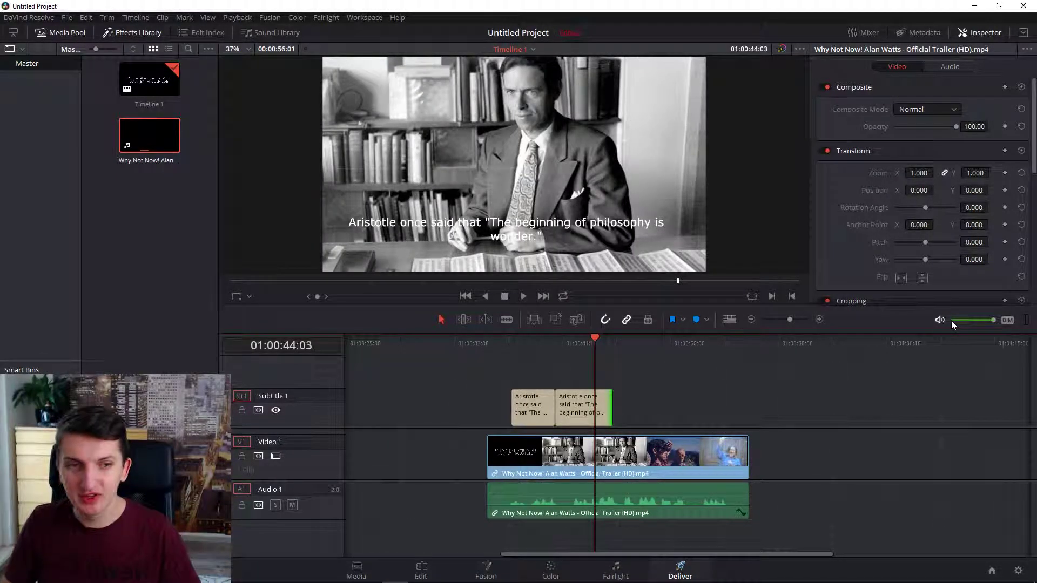
Step: Scroll through the Render Settings to review the YouTube 1080p H.264 preset
scroll(54, 244, "up", 5)
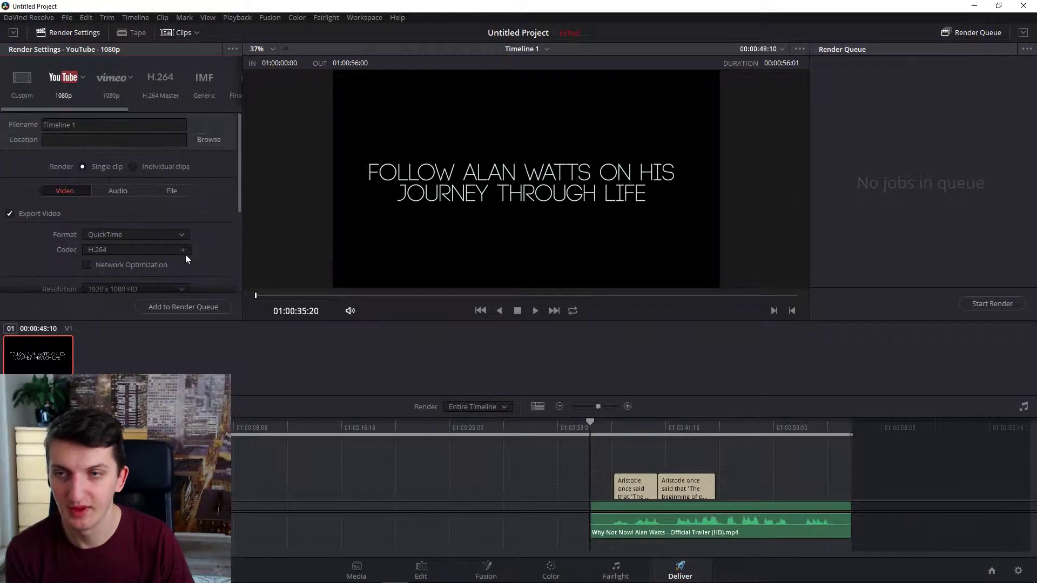
scroll(182, 257, "down", 5)
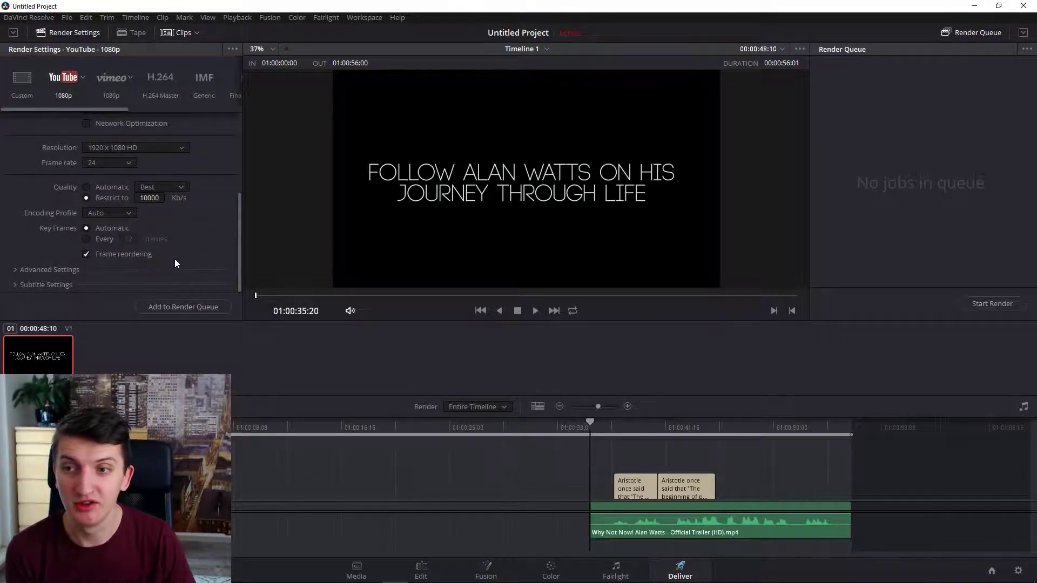
scroll(186, 202, "up", 5)
scroll(192, 212, "down", 5)
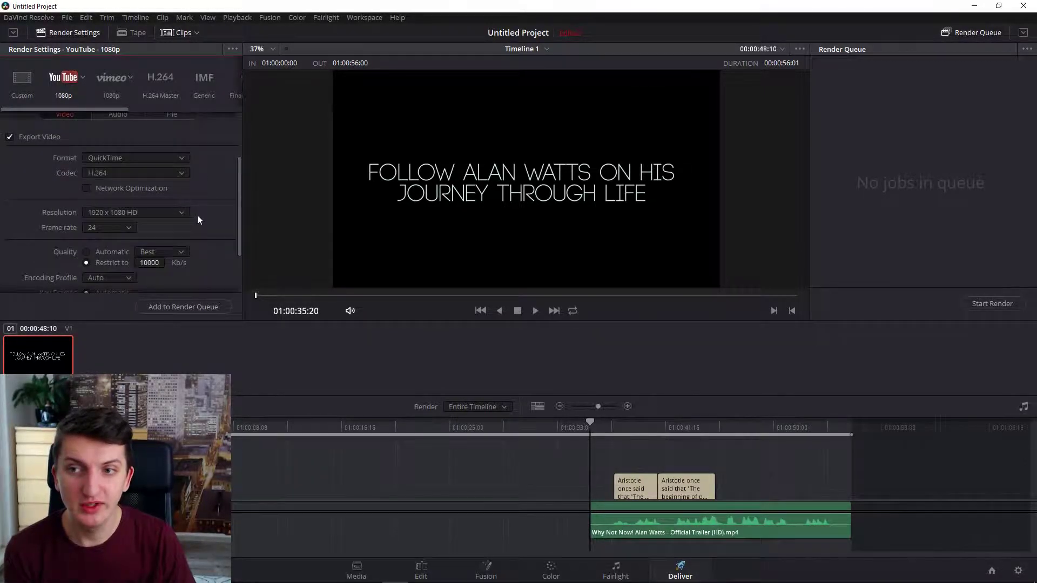
Step: Check Export Subtitle and set Format to 'As a separate file', exported as SRT
left_click(61, 286)
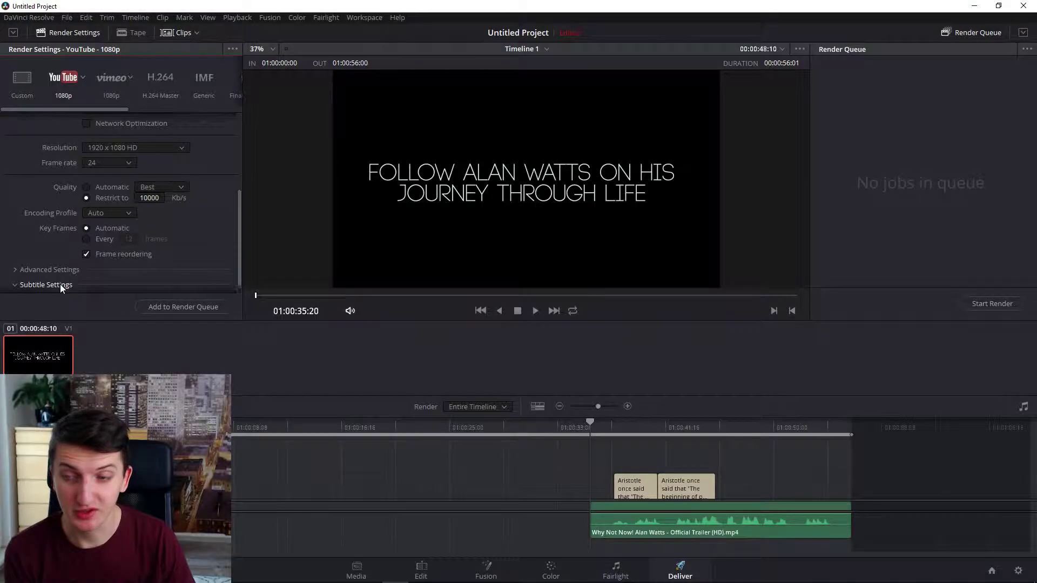
scroll(131, 232, "down", 4)
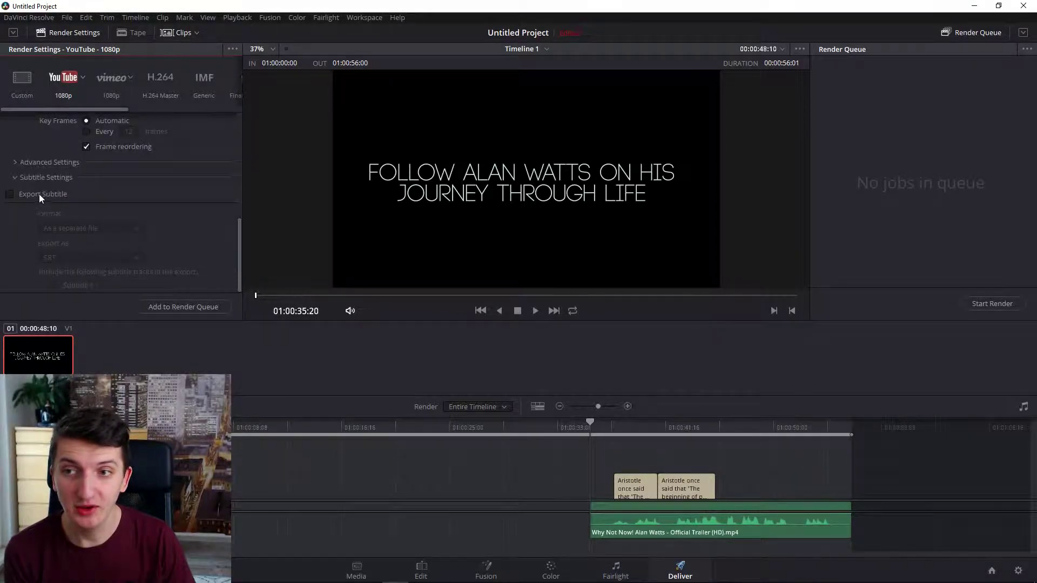
left_click(56, 195)
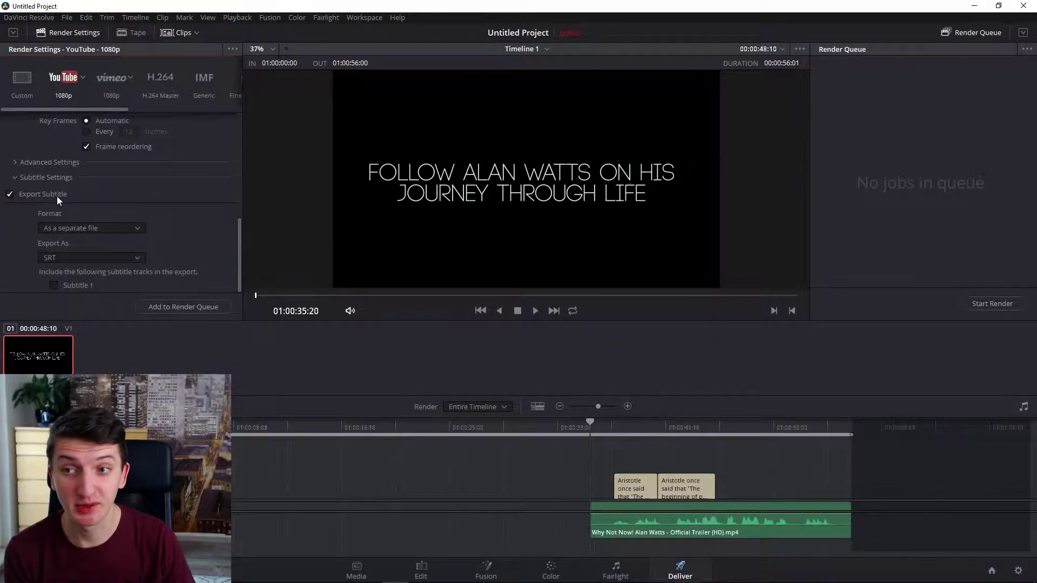
left_click(96, 225)
left_click(93, 243)
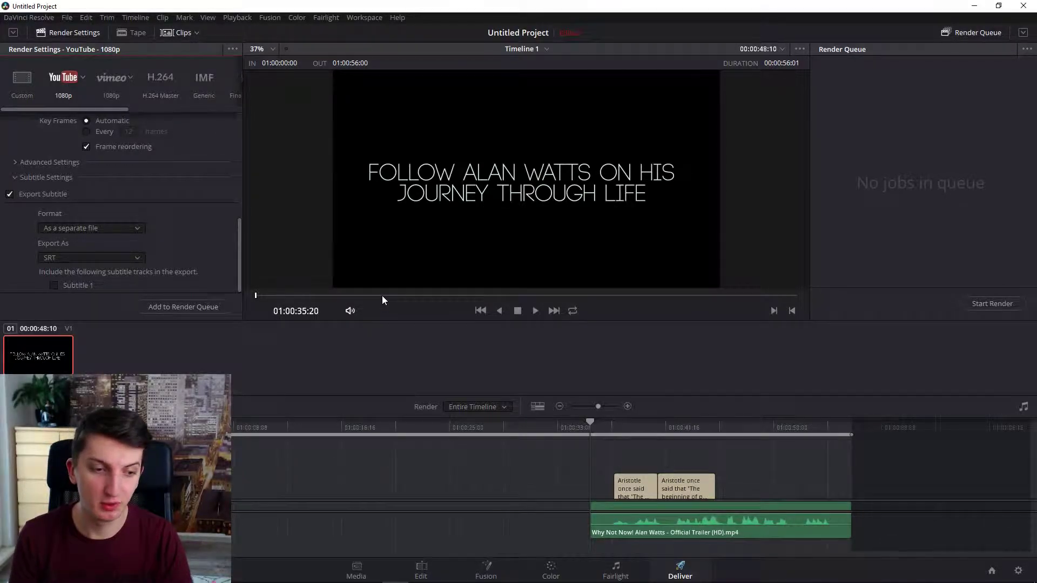
left_click(123, 230)
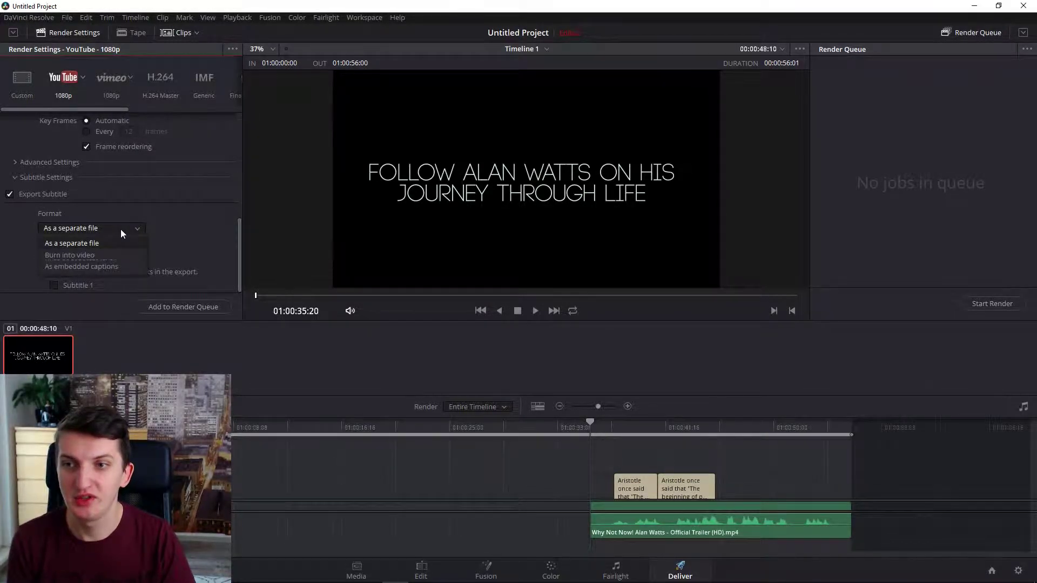
left_click(117, 240)
left_click(121, 231)
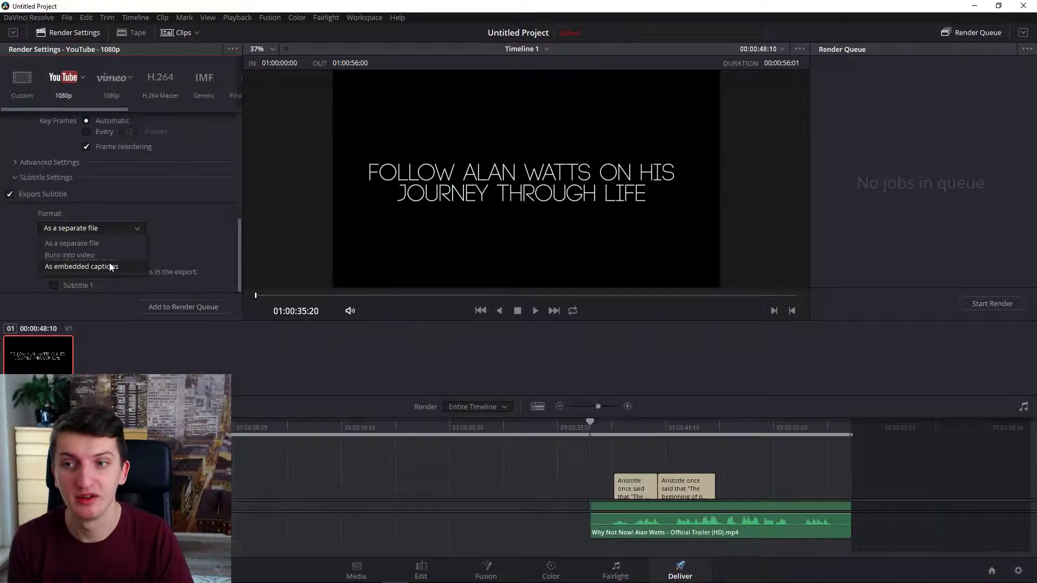
left_click(204, 238)
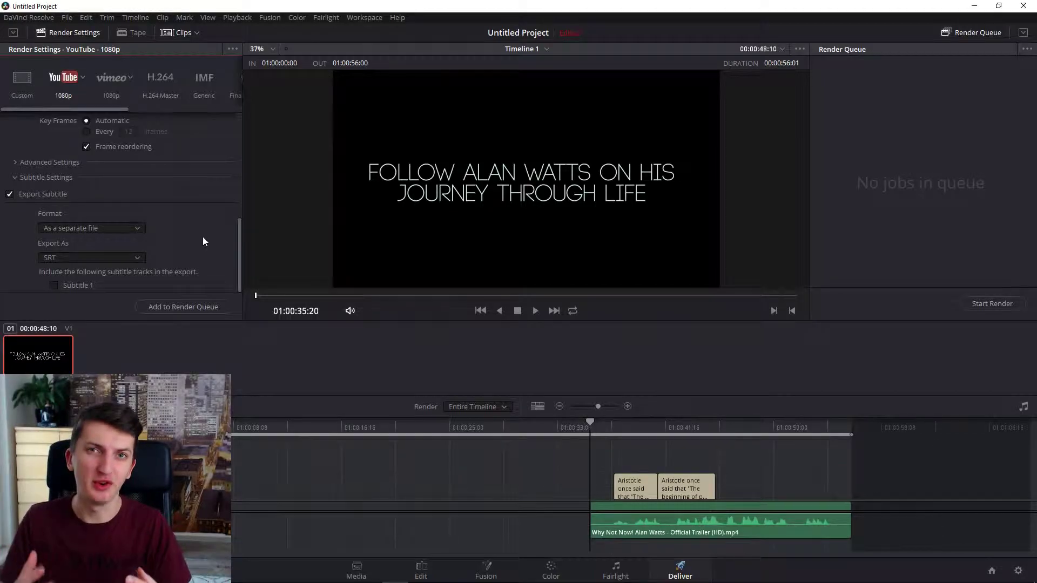
left_click(80, 257)
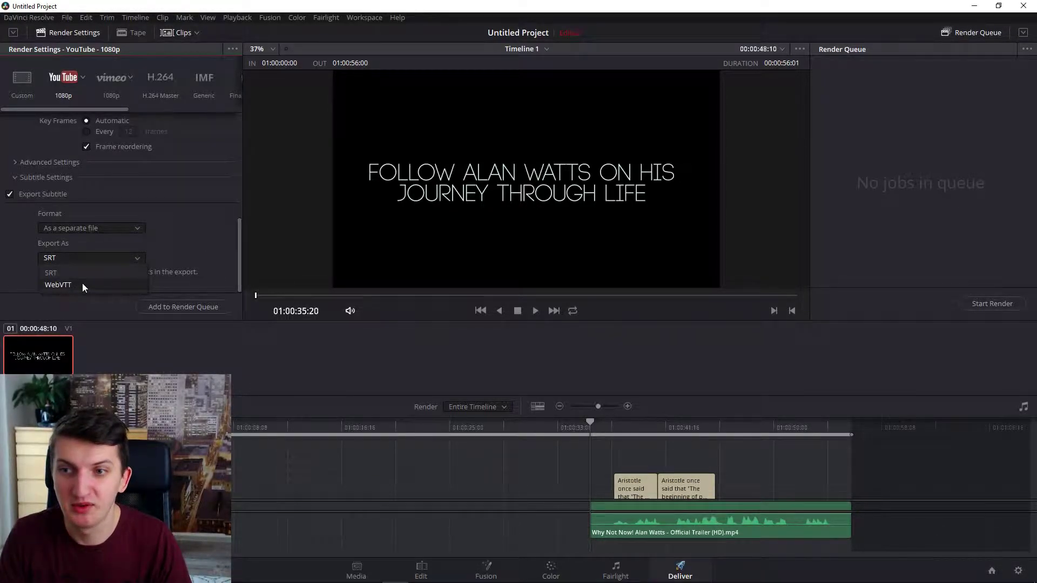
left_click(82, 271)
left_click(96, 227)
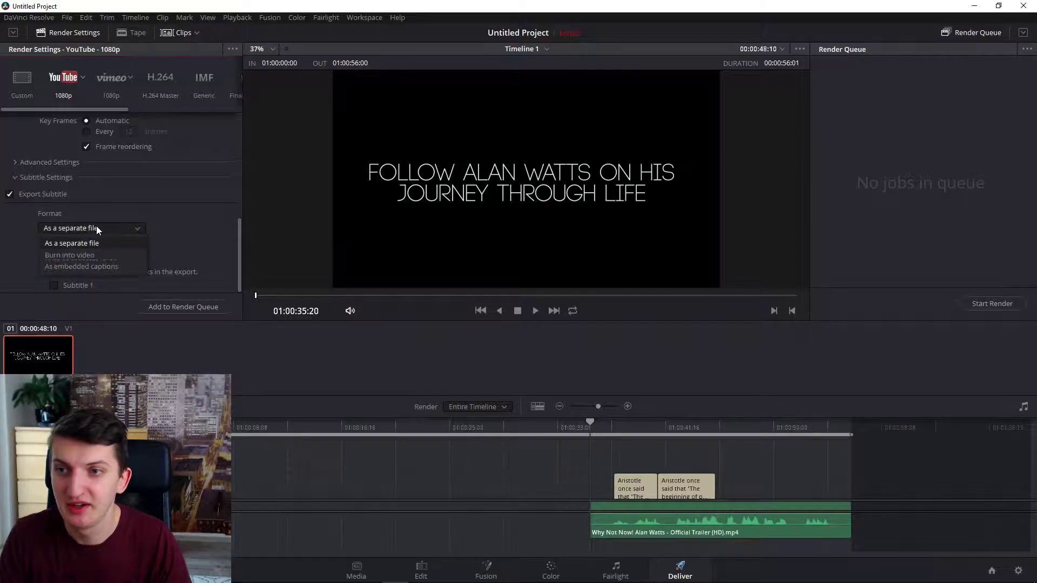
left_click(96, 227)
left_click(96, 227)
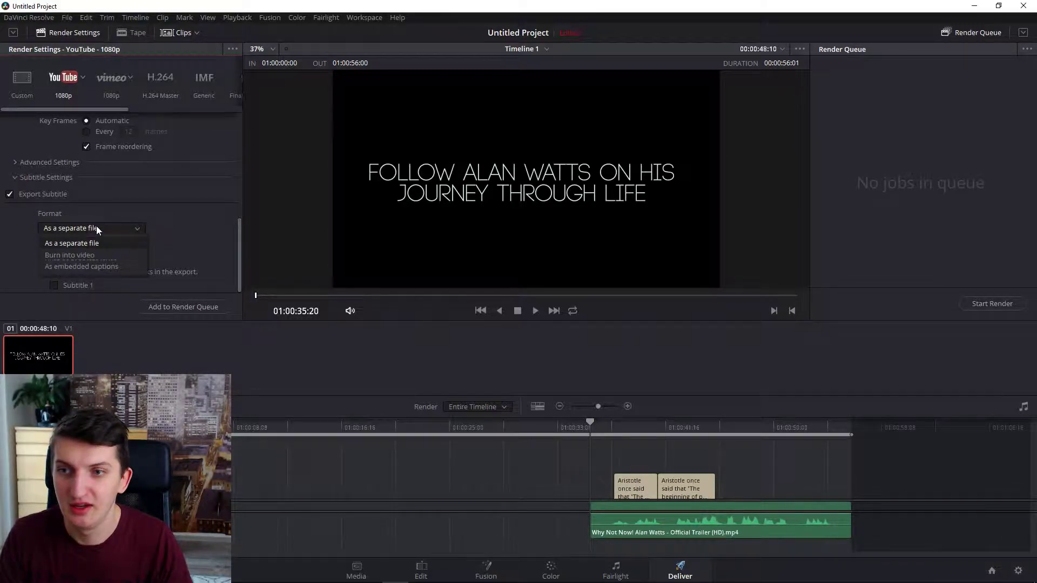
left_click(96, 227)
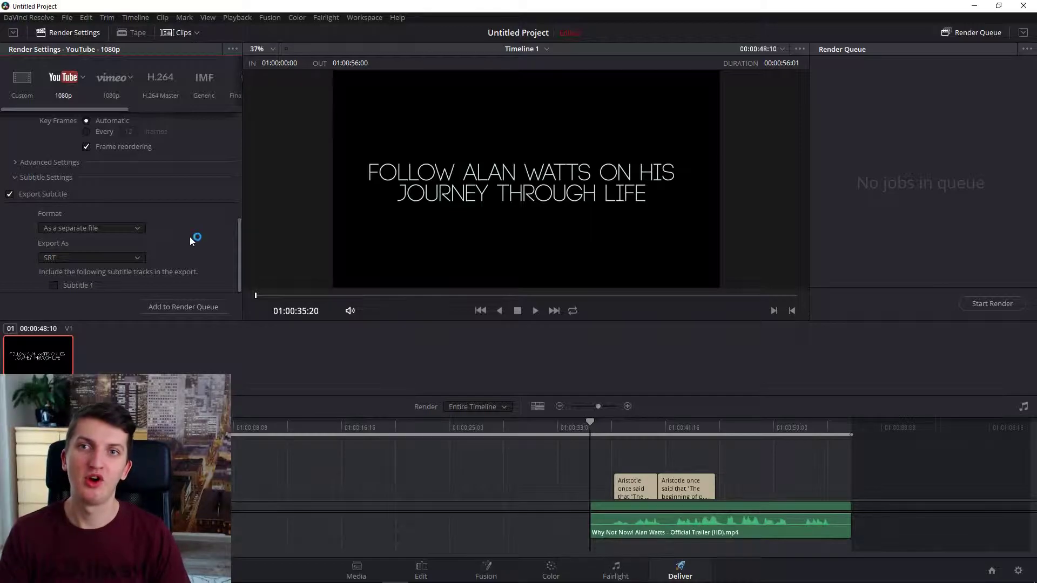
left_click_drag(241, 239, 241, 245)
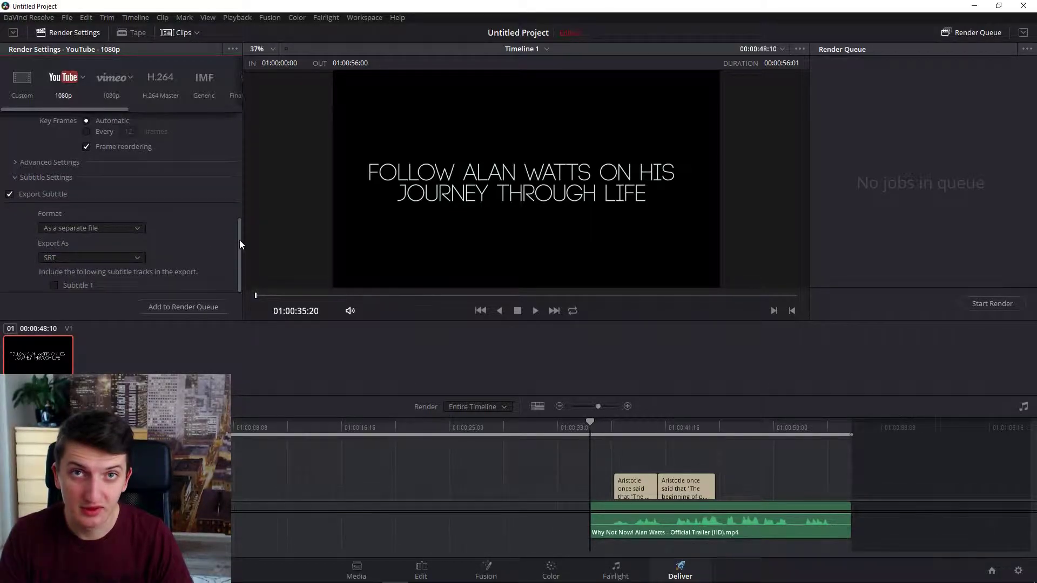